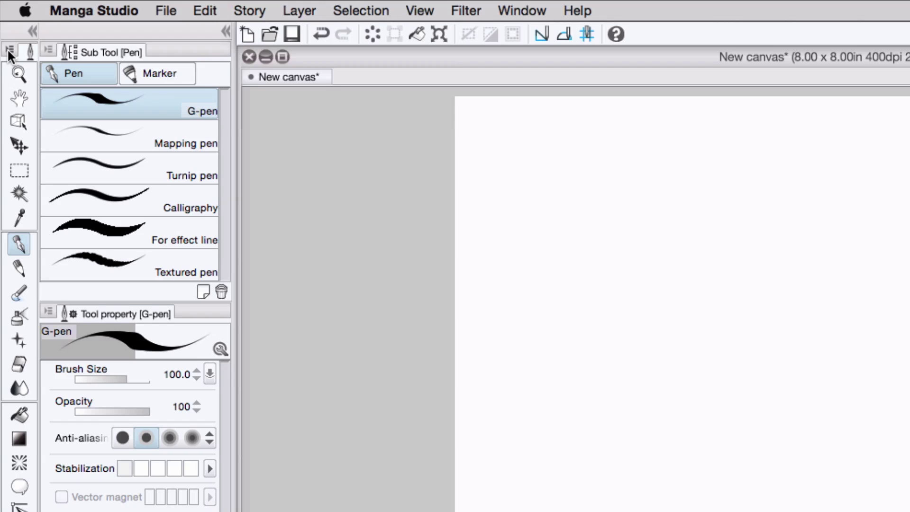
Step: Start migrating tool preferences from Manga Studio 4 and try the default paths
left_click(9, 50)
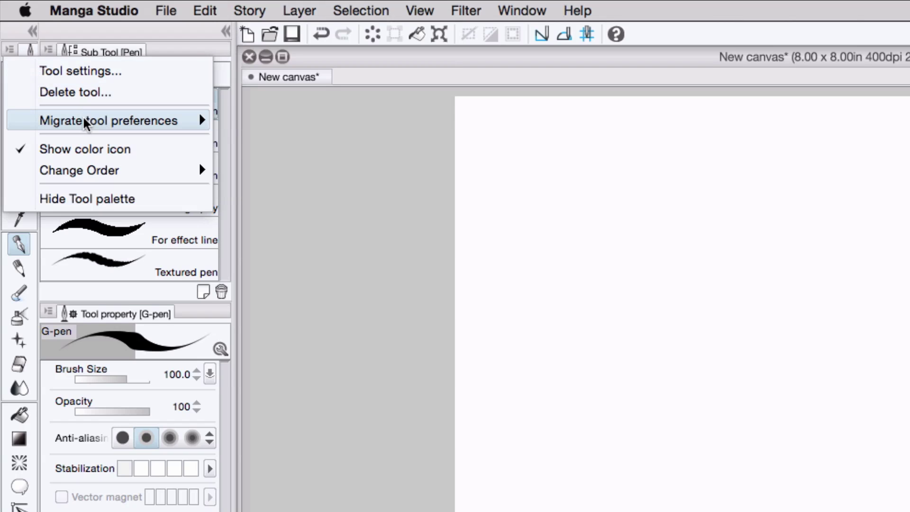
mouse_move(116, 125)
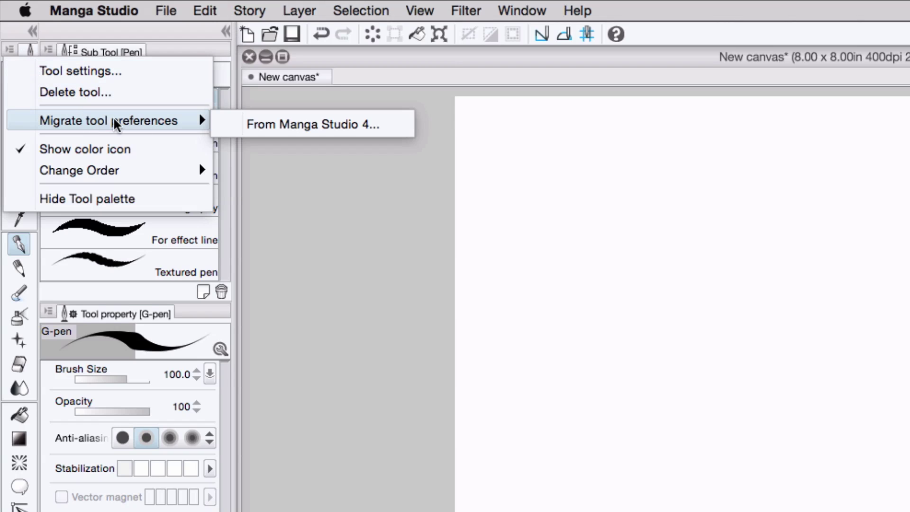
left_click(374, 126)
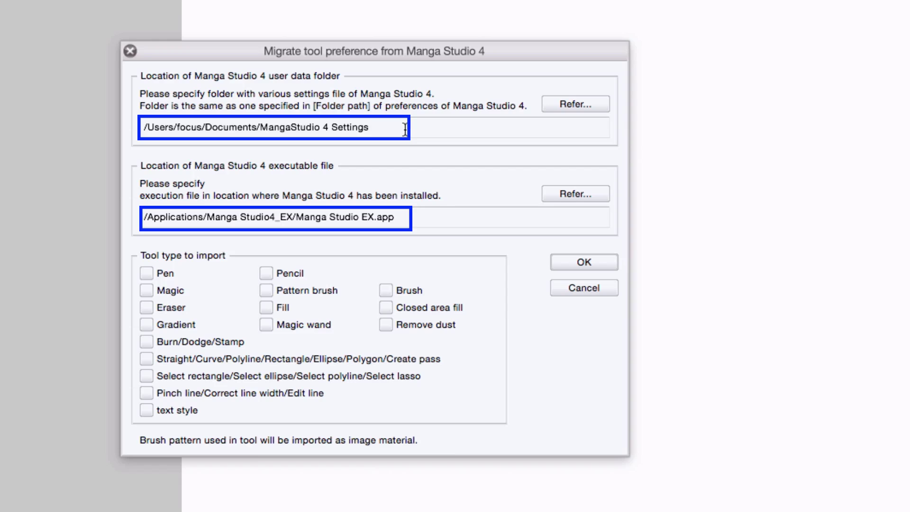
left_click(609, 260)
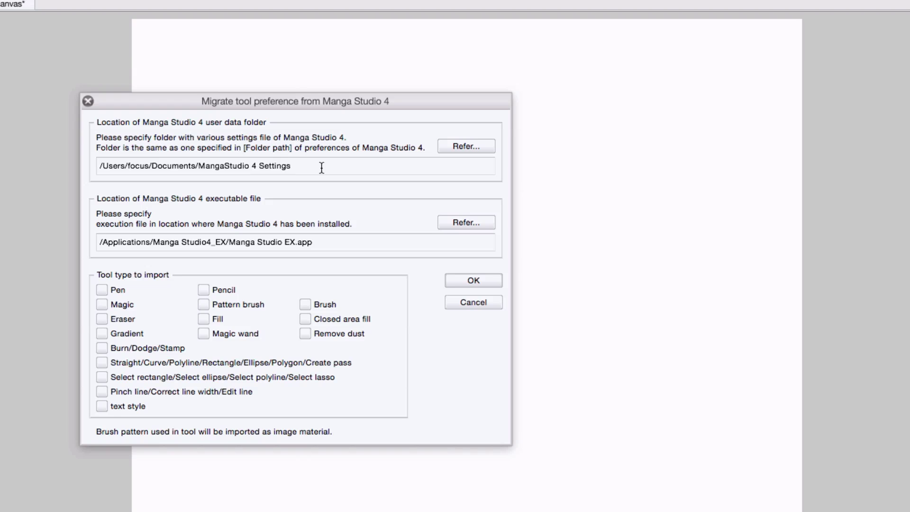
Step: Set the user data folder to Documents/Smith Micro/MangaStudio4 Settings
left_click(477, 151)
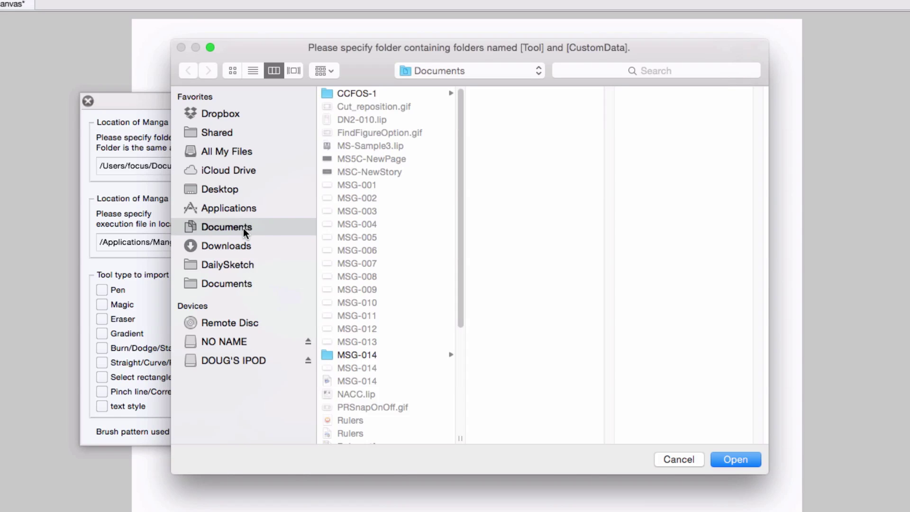
left_click_drag(459, 165, 467, 360)
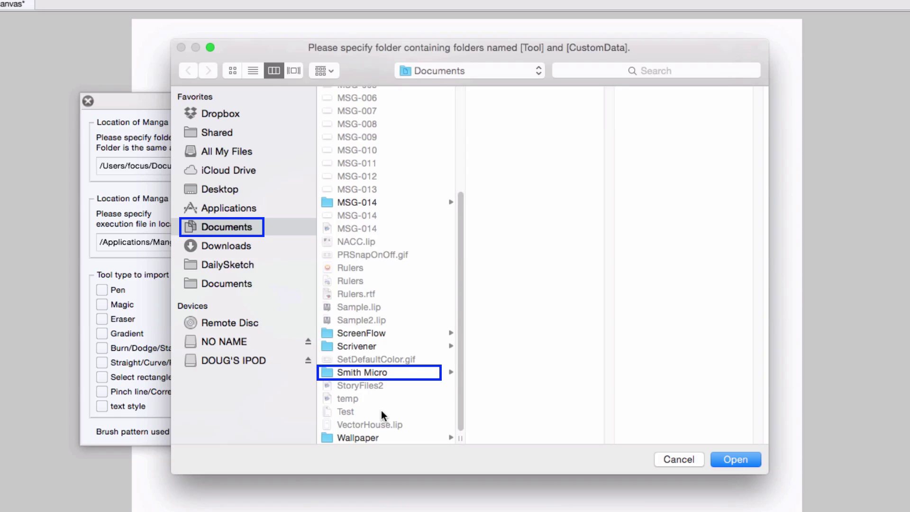
left_click(377, 372)
left_click(555, 159)
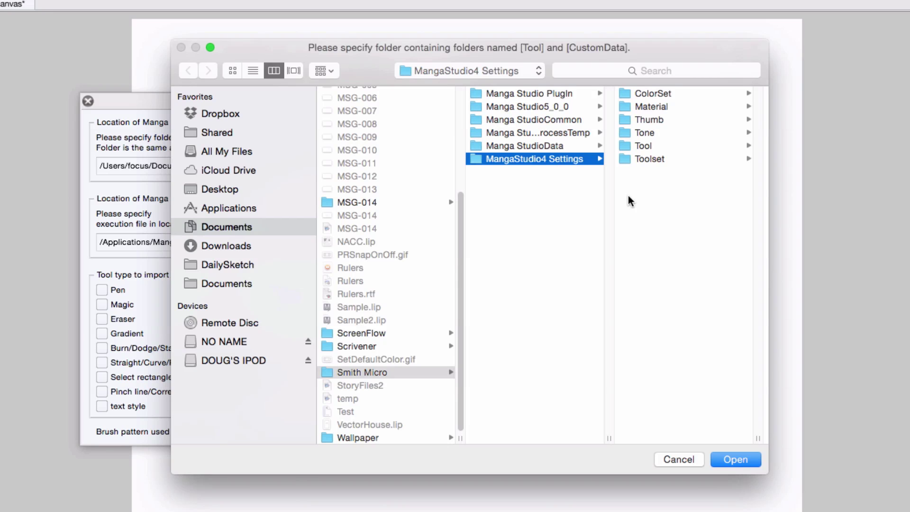
left_click(732, 459)
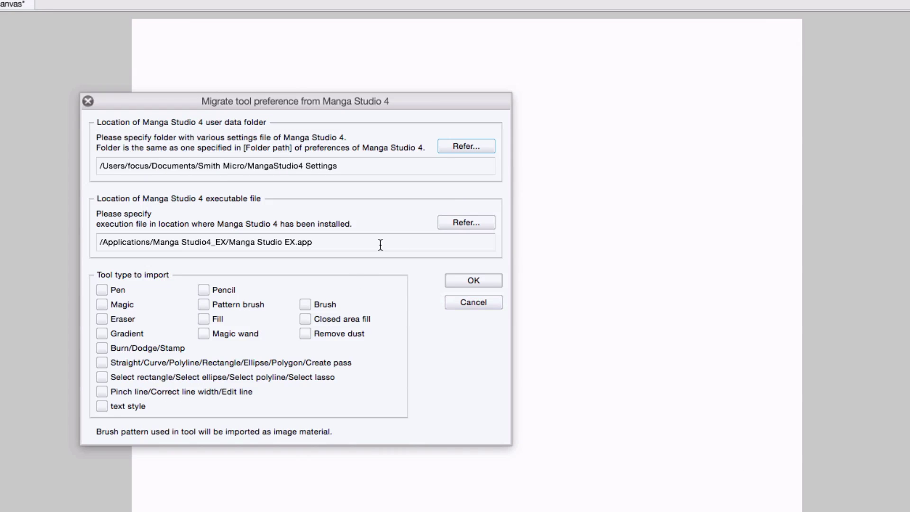
Step: Set the application to Manga Studio Debut 4 in the Manga Studio4_Debut folder
left_click(463, 223)
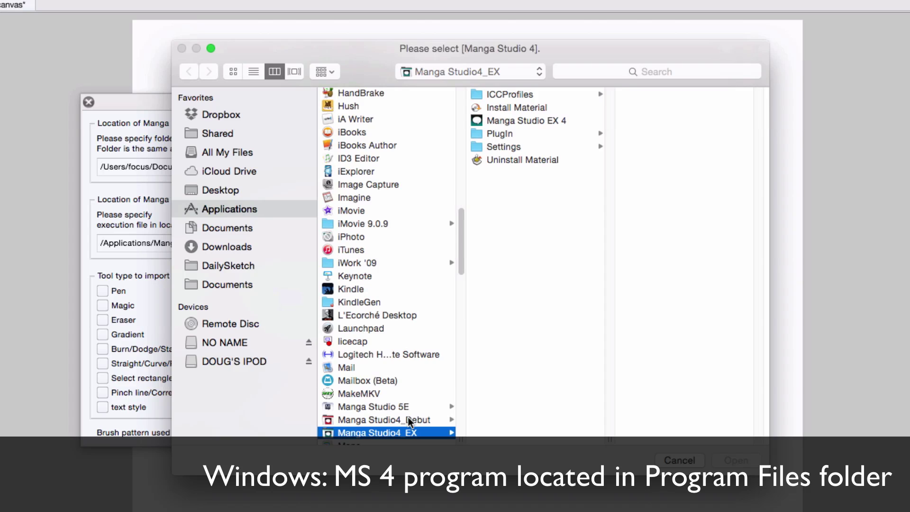
left_click(408, 420)
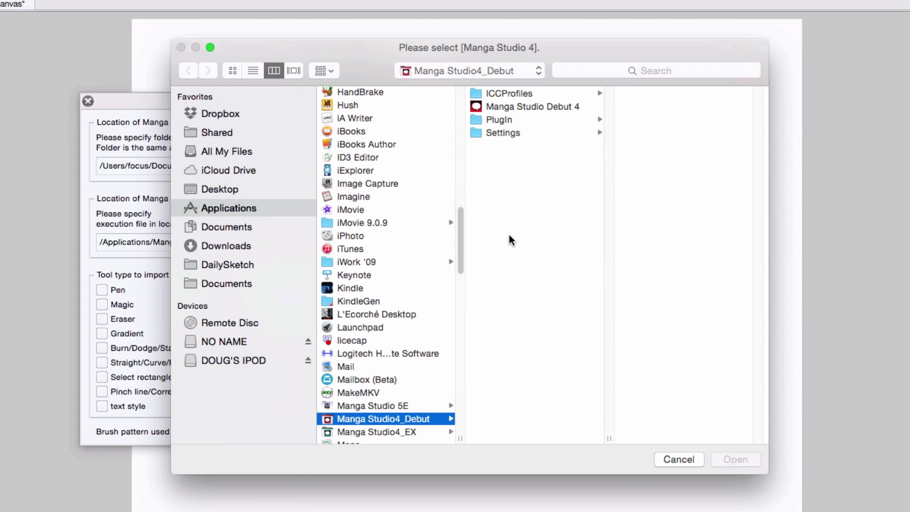
left_click(544, 107)
left_click(735, 459)
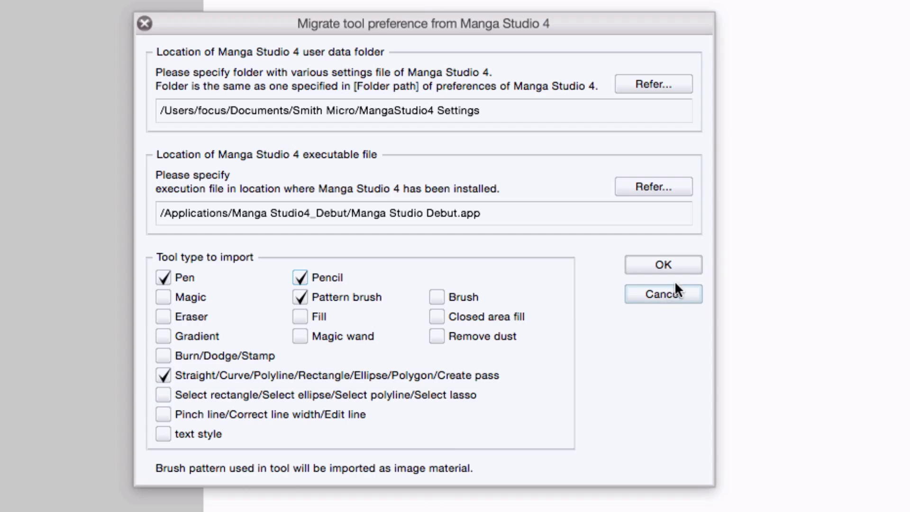
Step: Run the migration of the checked pen, pencil, pattern brush and line/shape tools
left_click(679, 263)
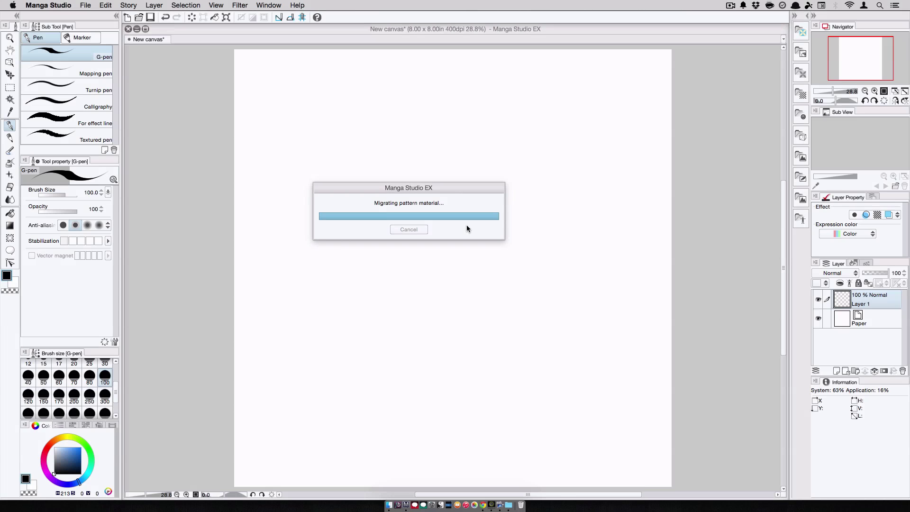
Step: Dismiss the completion notice and review the migrated Pen, Pencil, Pattern brush, Straight line and Curve tools
left_click(471, 193)
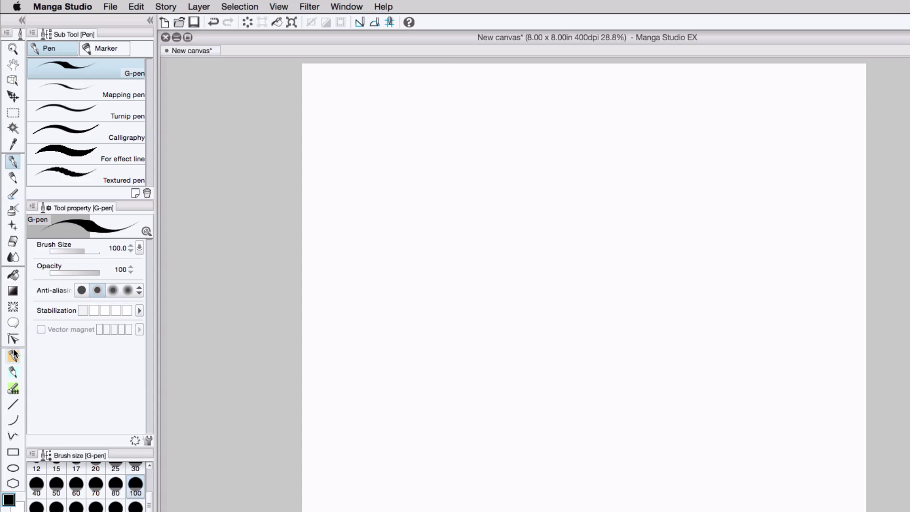
left_click(13, 354)
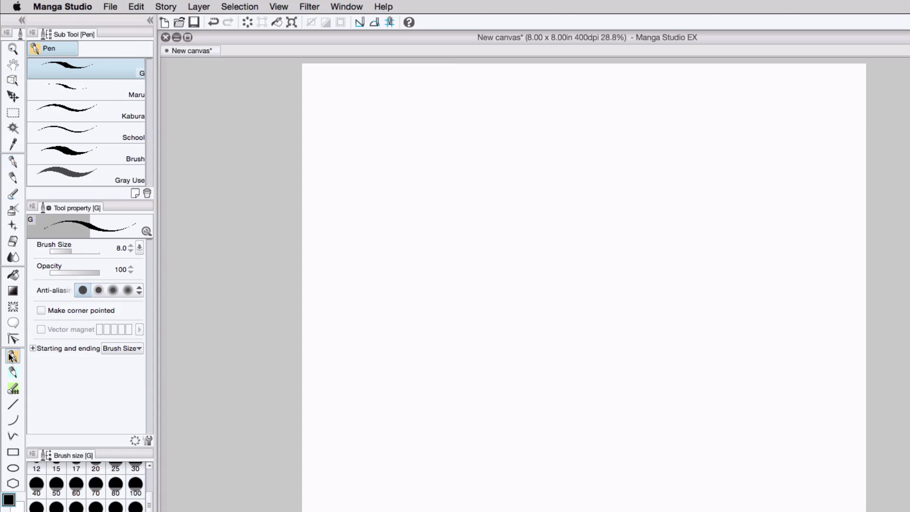
left_click(13, 373)
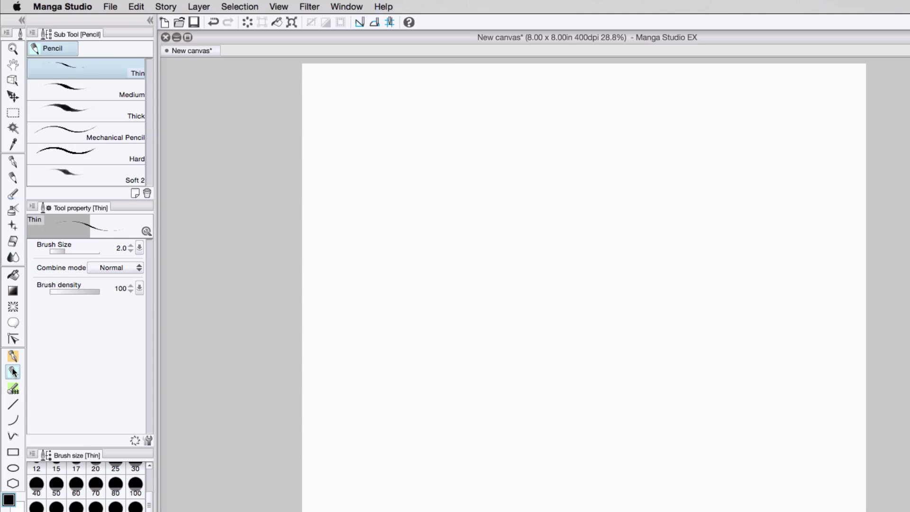
left_click(14, 389)
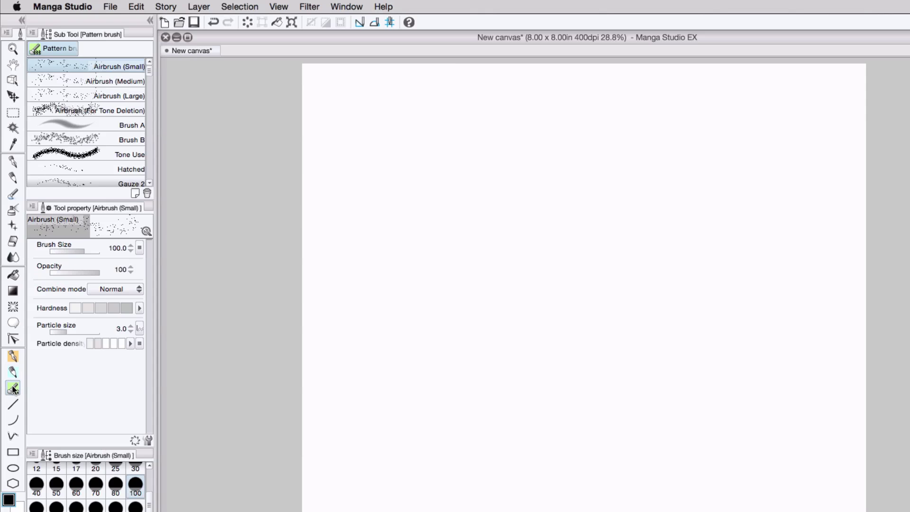
left_click(13, 405)
left_click(13, 420)
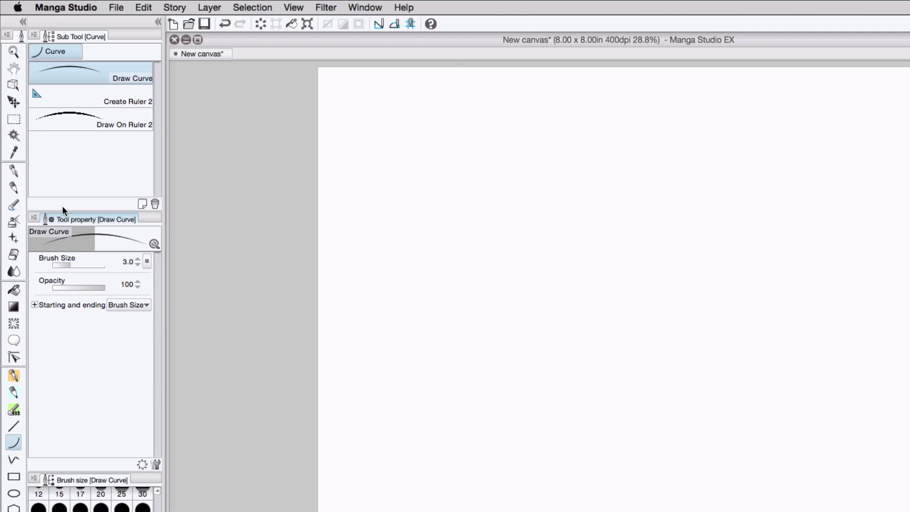
Step: Merge Curve, Polyline and Polygon into the Straight line group, and the migrated Pen group into the pen tool
left_click_drag(59, 52, 17, 425)
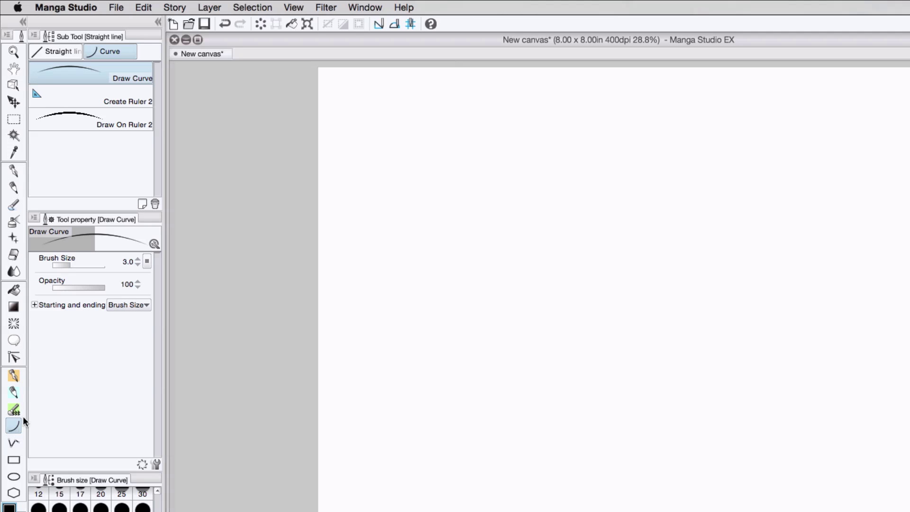
left_click(13, 442)
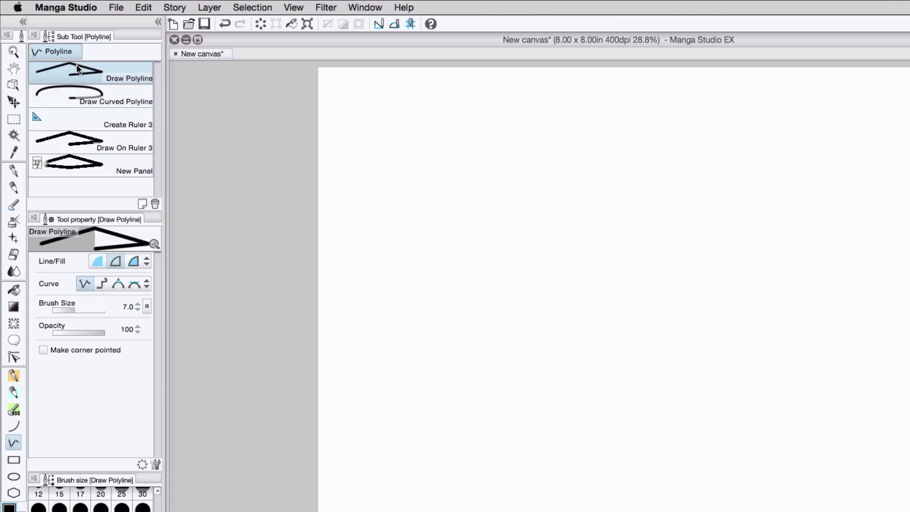
mouse_move(69, 53)
left_mouse_down()
mouse_move(35, 97)
mouse_move(15, 424)
left_mouse_up()
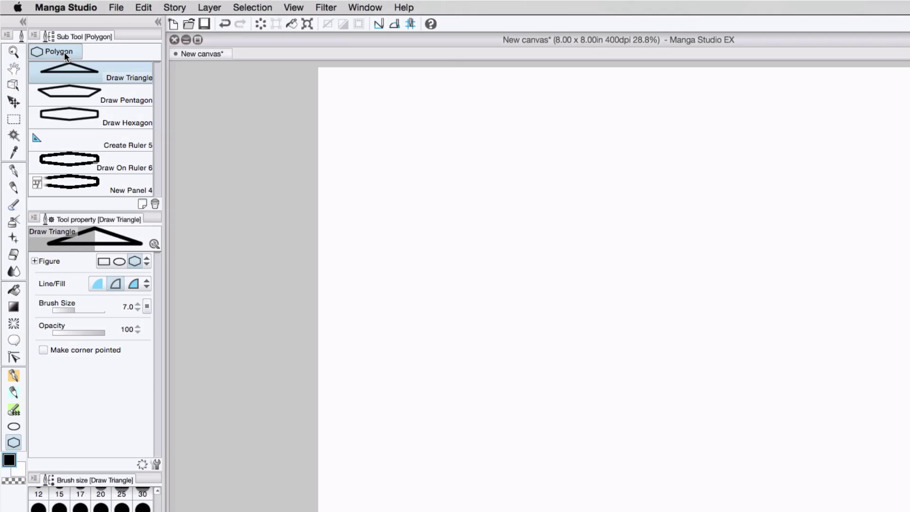
left_click_drag(65, 56, 14, 425)
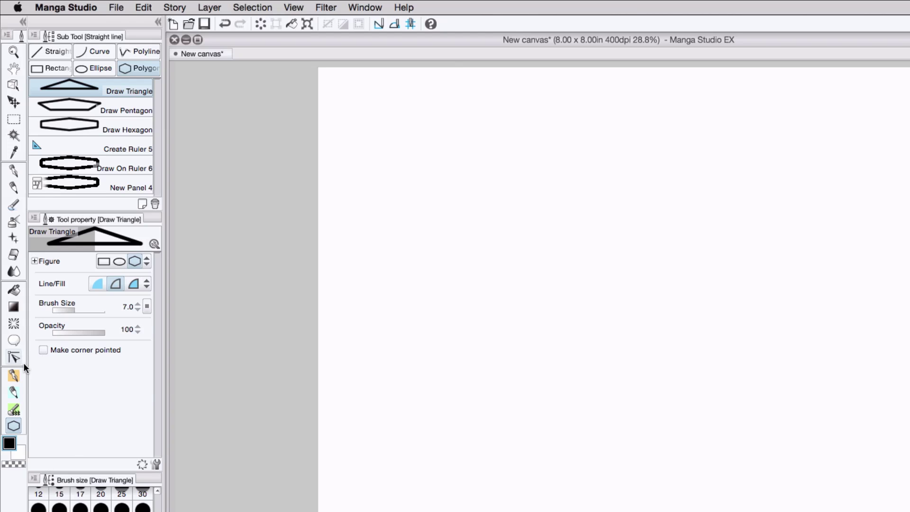
left_click(13, 374)
mouse_move(56, 52)
left_mouse_down()
mouse_move(12, 171)
mouse_move(22, 173)
left_mouse_up()
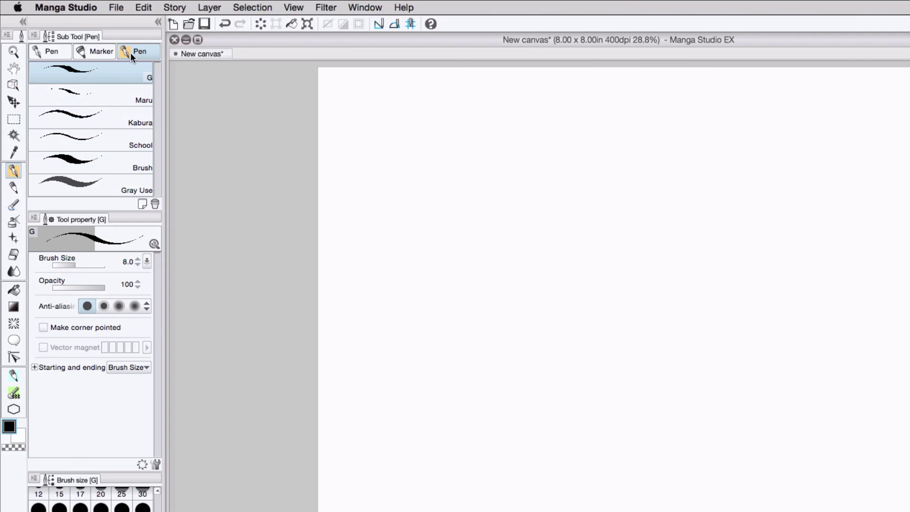
Step: Rename the migrated pen sub tool group to MS4
left_click(33, 36)
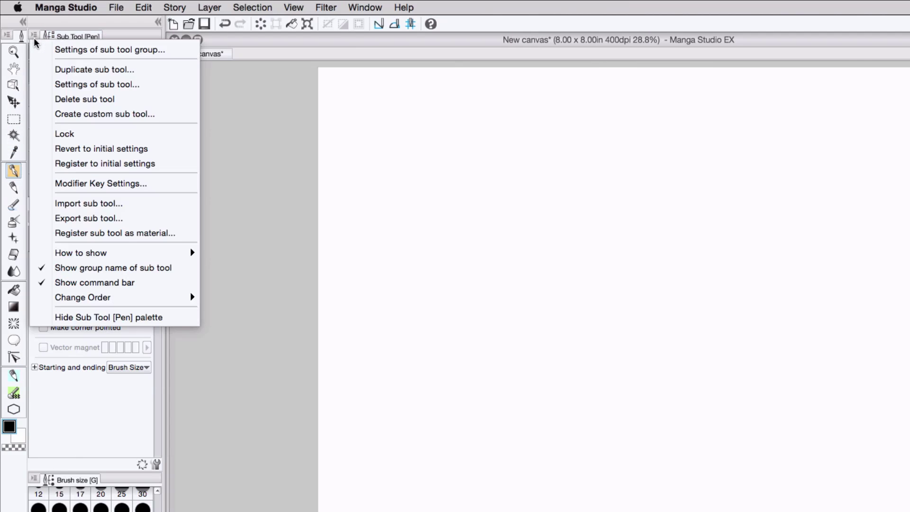
left_click(159, 50)
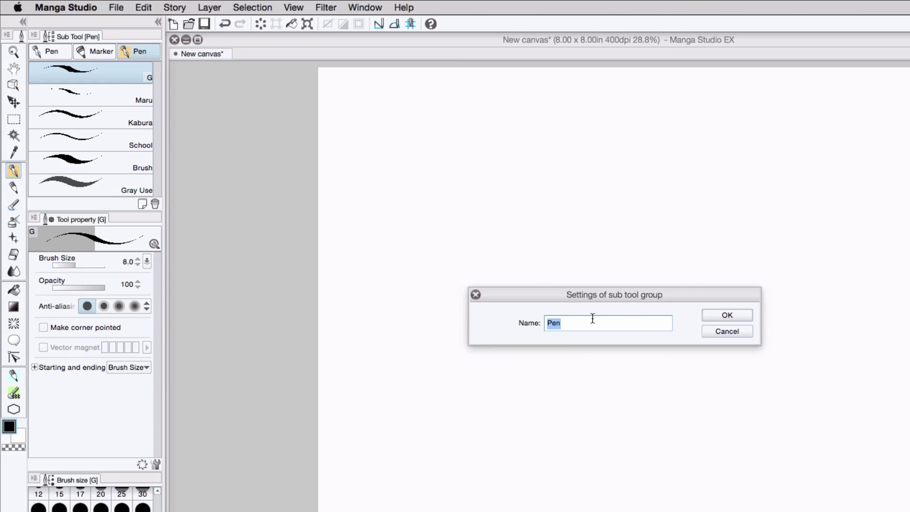
type("MS4")
left_click(740, 312)
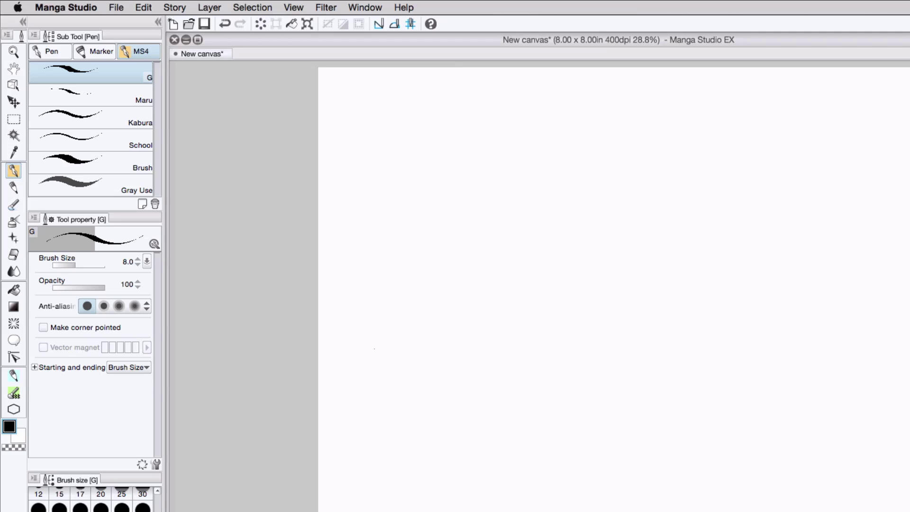
Step: Switch to the pattern brush tool and scroll through its sub tools
left_click(14, 392)
scroll(158, 84, "down", 10)
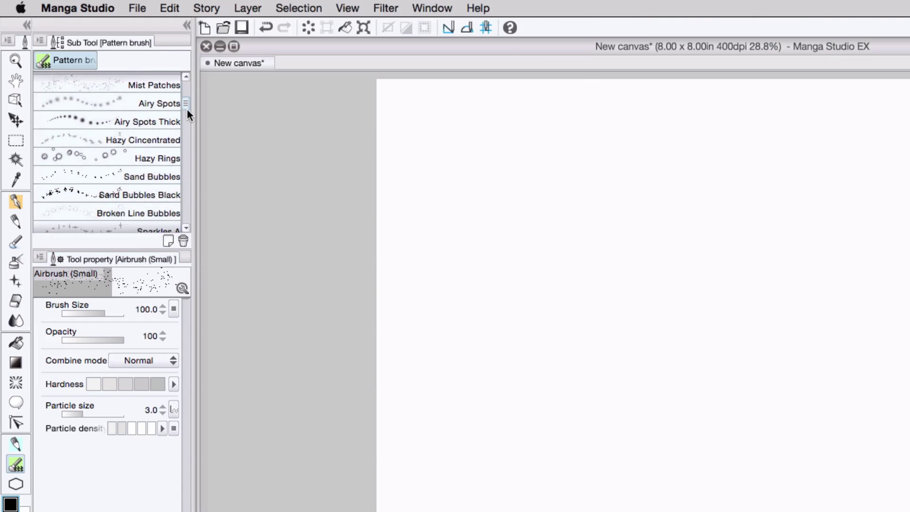
left_click_drag(187, 109, 190, 201)
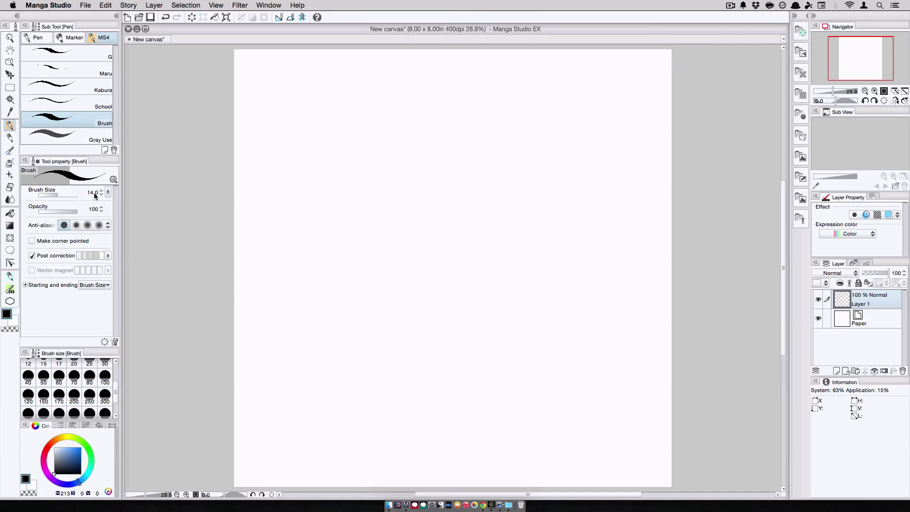
Step: Turn on Correction for the MS4 Brush pen and draw a test zigzag stroke
left_click(115, 342)
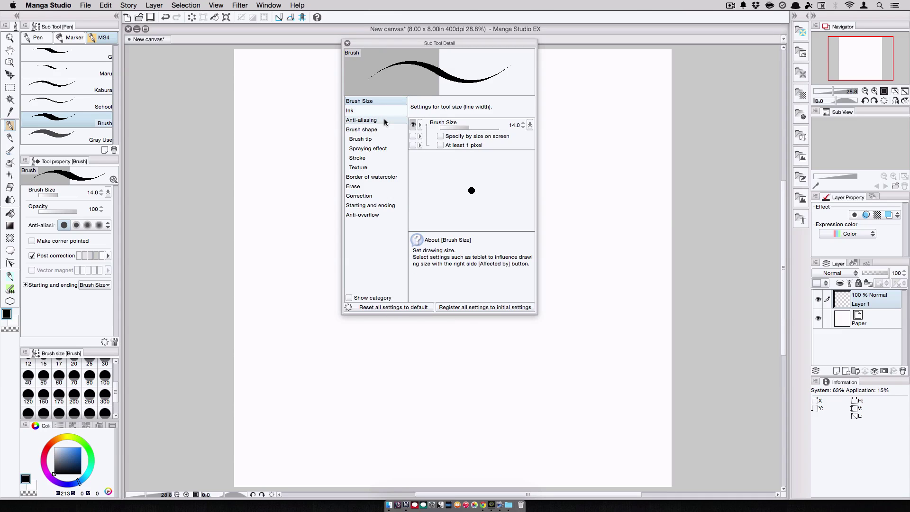
left_click(382, 196)
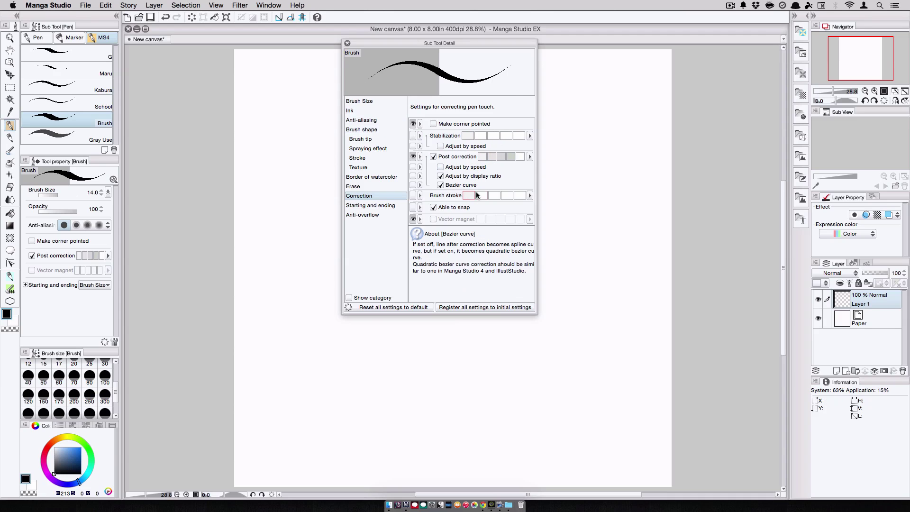
left_click(347, 42)
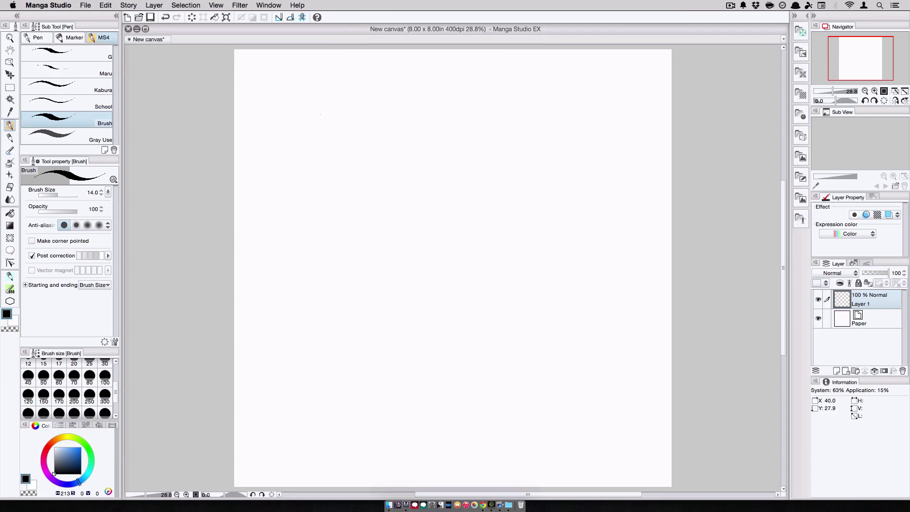
mouse_move(321, 116)
left_mouse_down()
mouse_move(377, 122)
mouse_move(356, 177)
mouse_move(453, 169)
left_mouse_up()
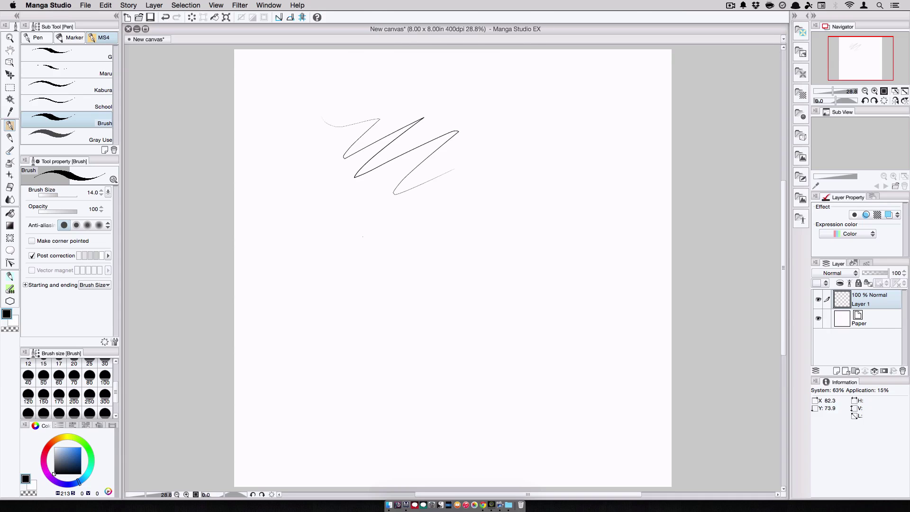
Step: Set the brush size to 300 and draw a thick zigzag stroke across the page top
left_click(106, 398)
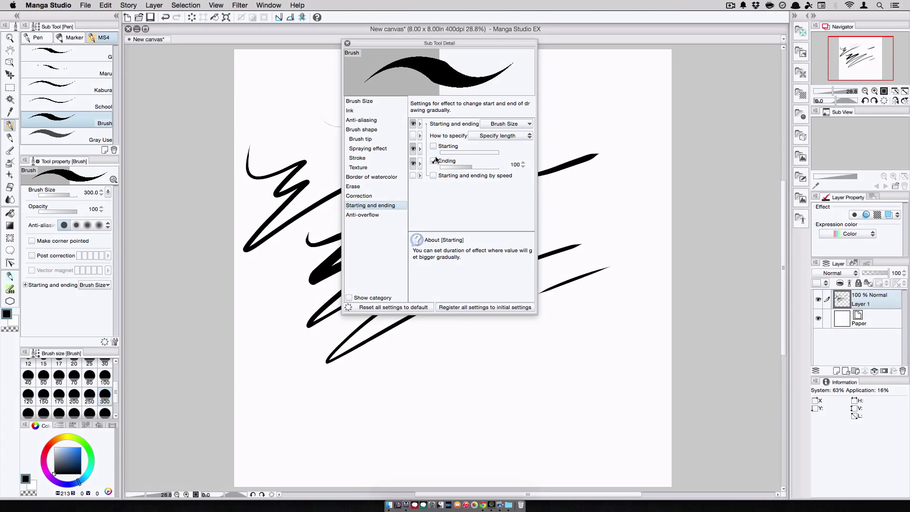
left_click(347, 43)
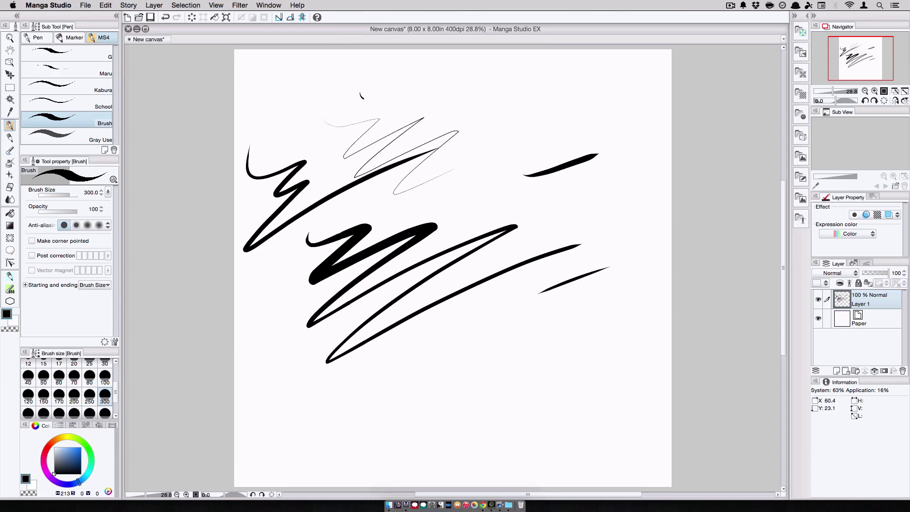
mouse_move(362, 97)
left_mouse_down()
mouse_move(441, 97)
mouse_move(574, 71)
left_mouse_up()
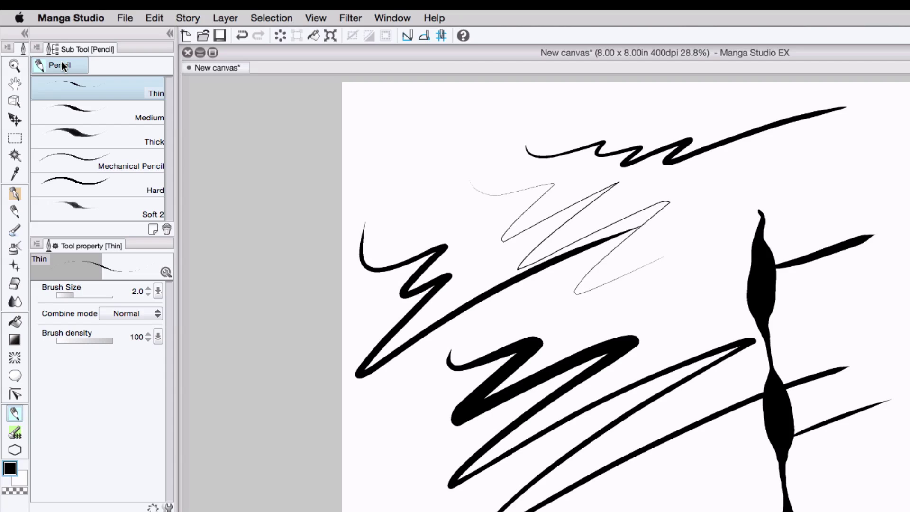
Step: Delete the Thin and Medium sub tools from the Pencil group
left_click(167, 229)
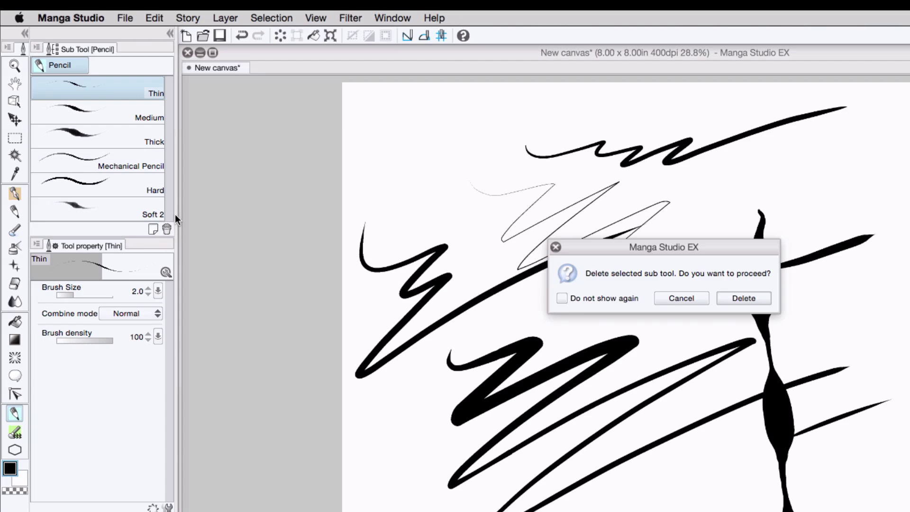
left_click(730, 290)
left_click(166, 229)
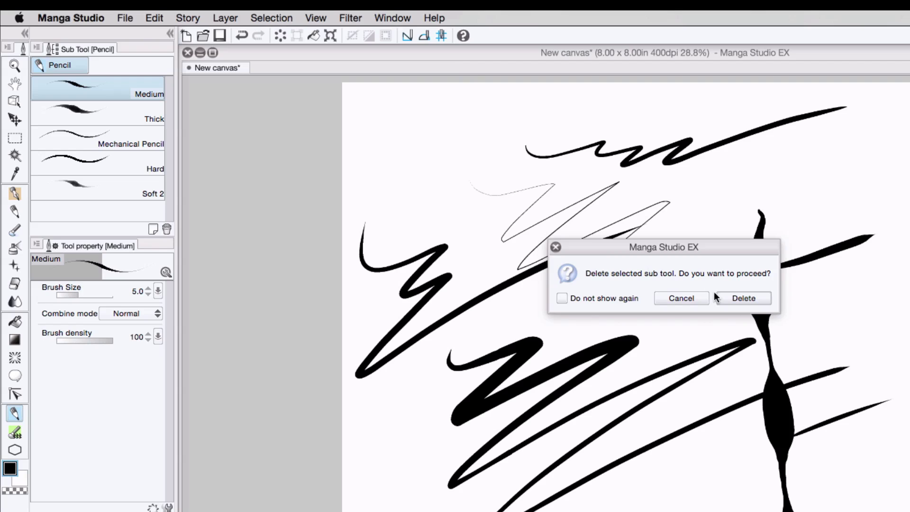
left_click(732, 294)
left_click(167, 229)
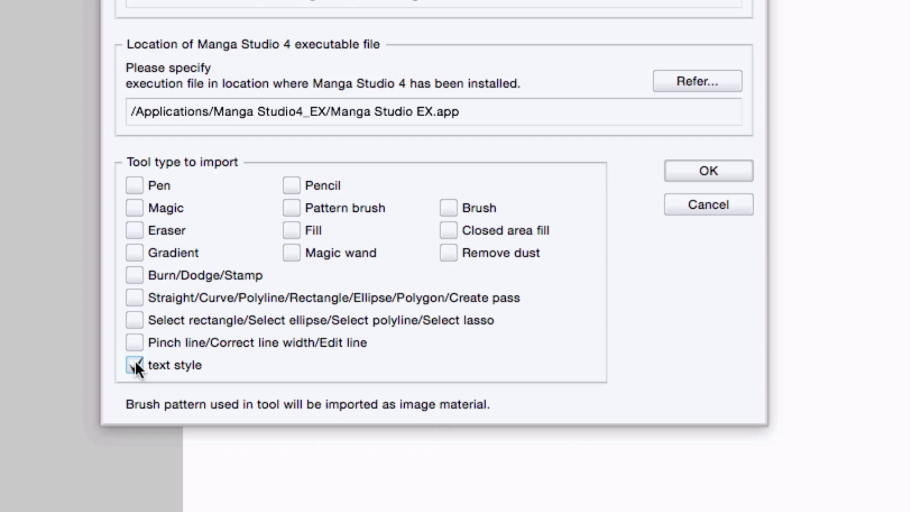
Step: Import the Manga Studio 4 text styles and acknowledge the completion message
left_click(135, 363)
left_click(721, 170)
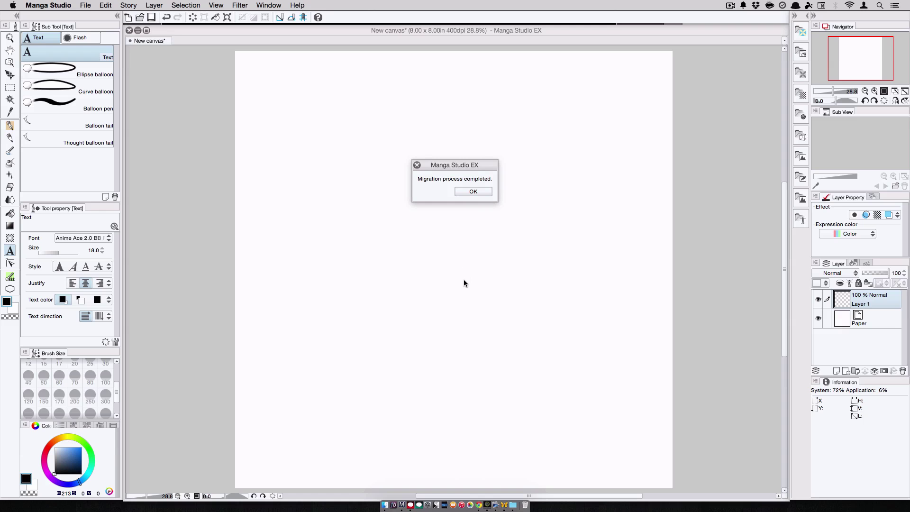
left_click(472, 191)
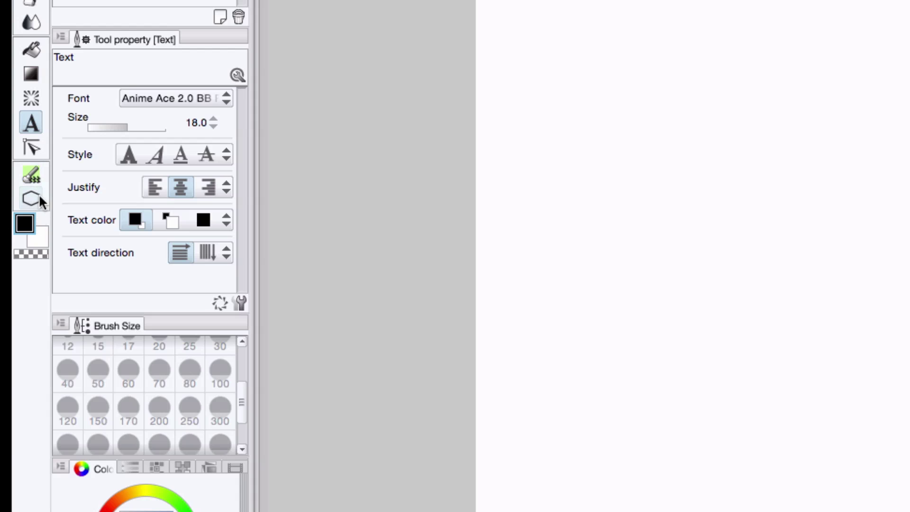